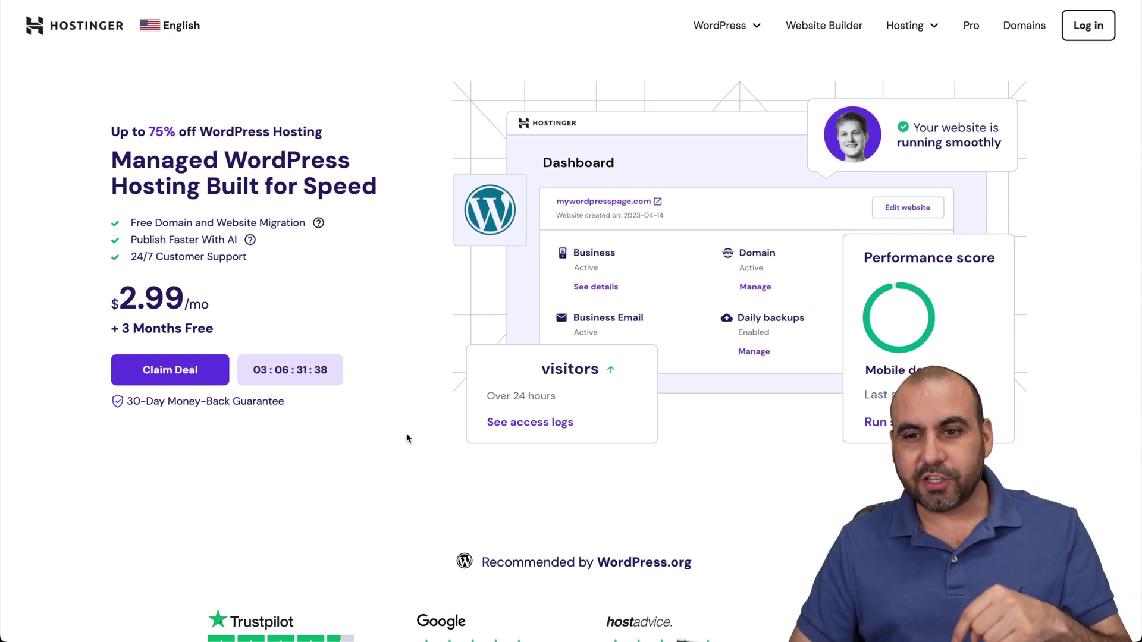
Go to Web Hosting from the Hosting menu and scroll to the Premium, Business and Cloud Startup plan cards
click(928, 25)
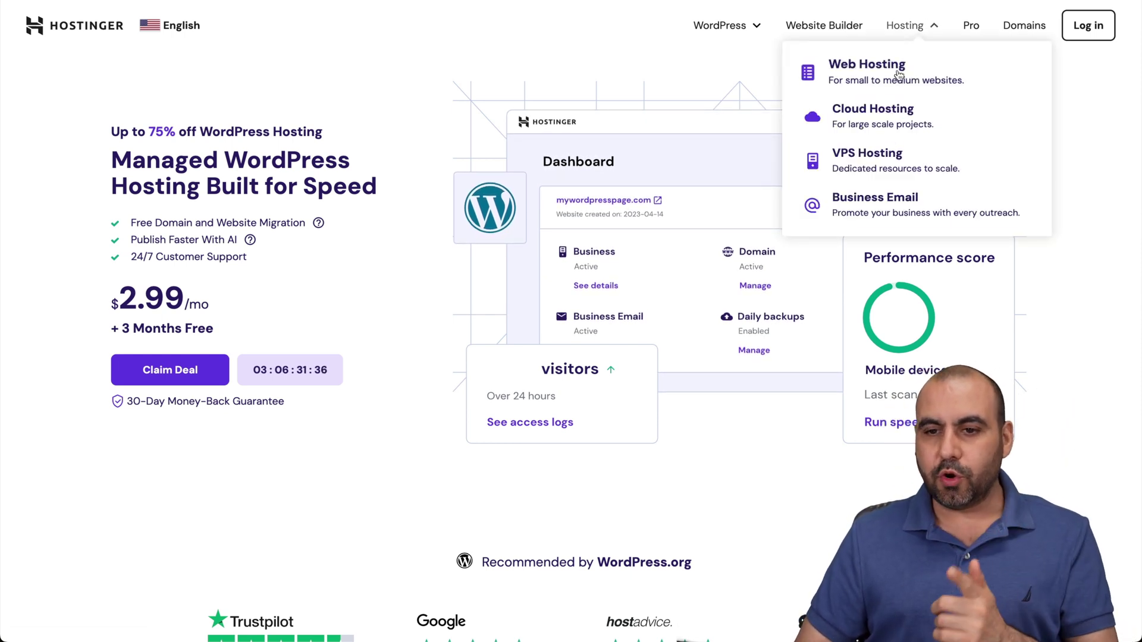
click(850, 65)
scroll(623, 394, down, 10)
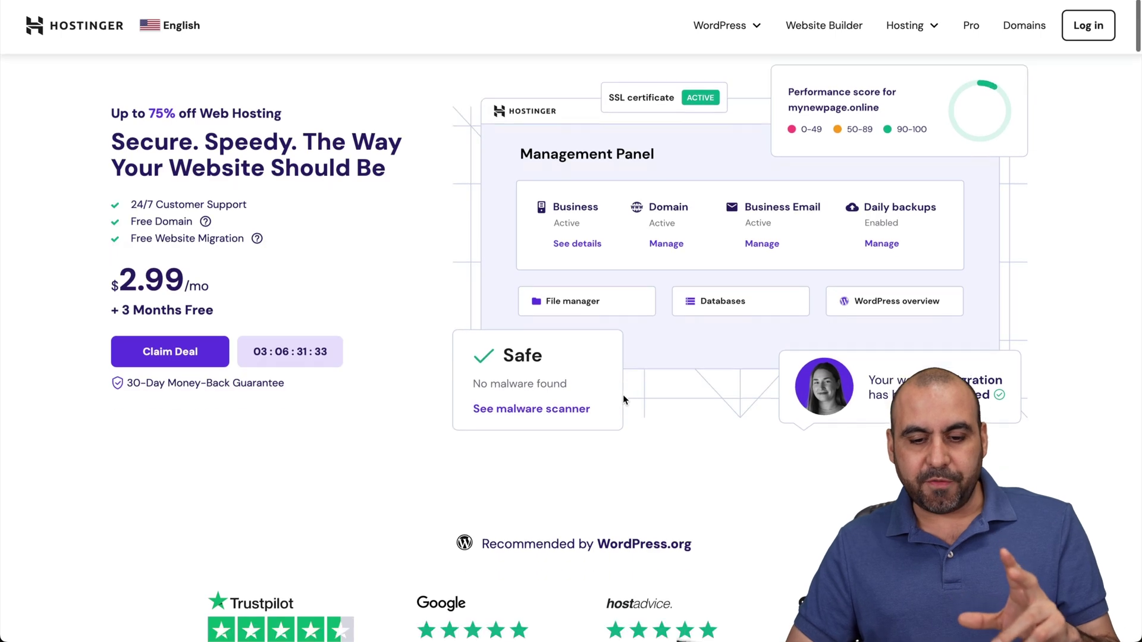
scroll(623, 401, down, 2)
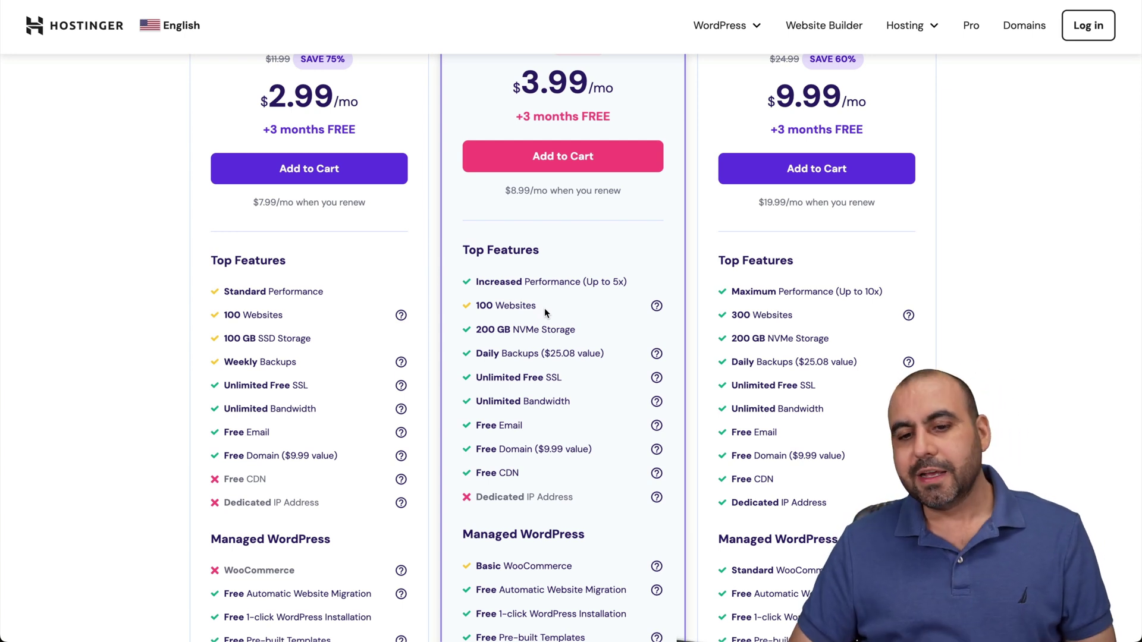
scroll(589, 280, up, 2)
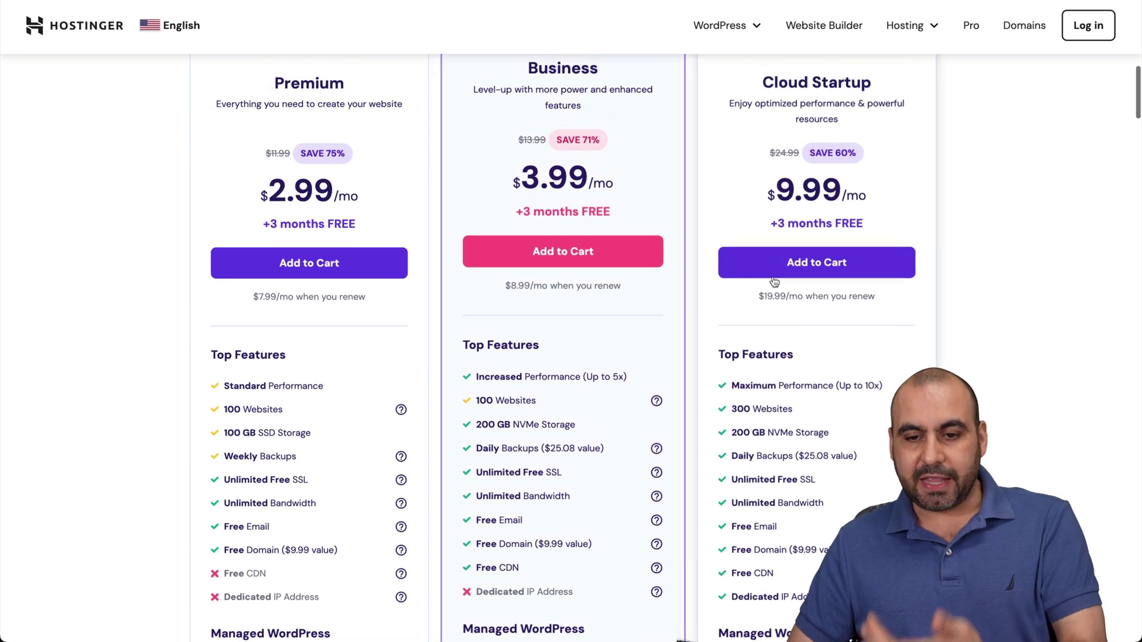
scroll(801, 337, down, 2)
scroll(762, 464, up, 2)
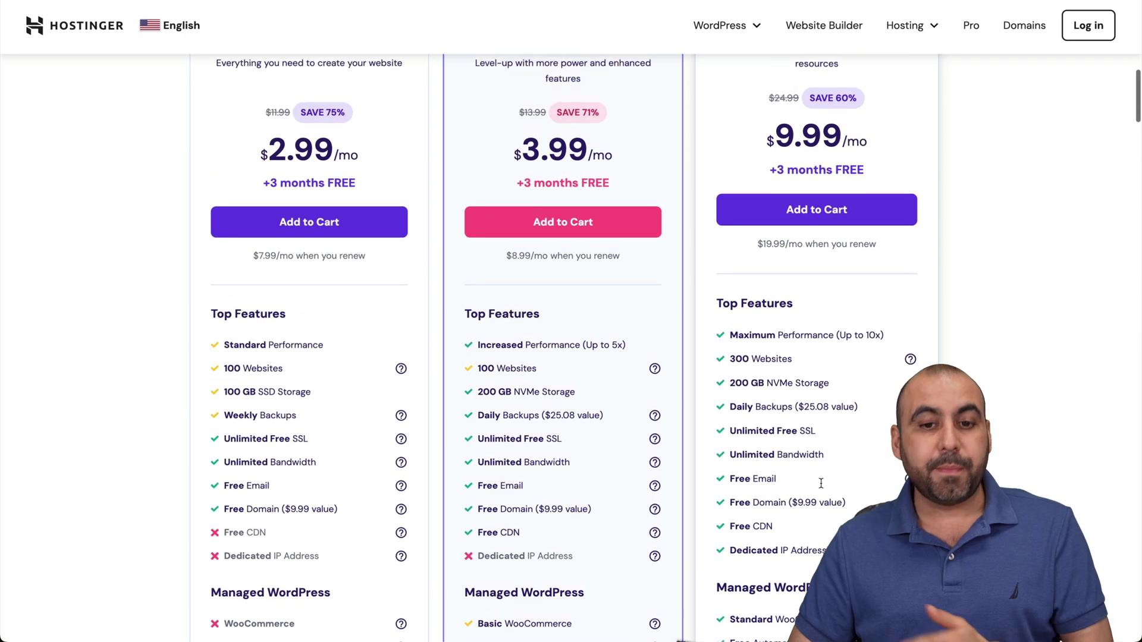
scroll(595, 357, up, 1)
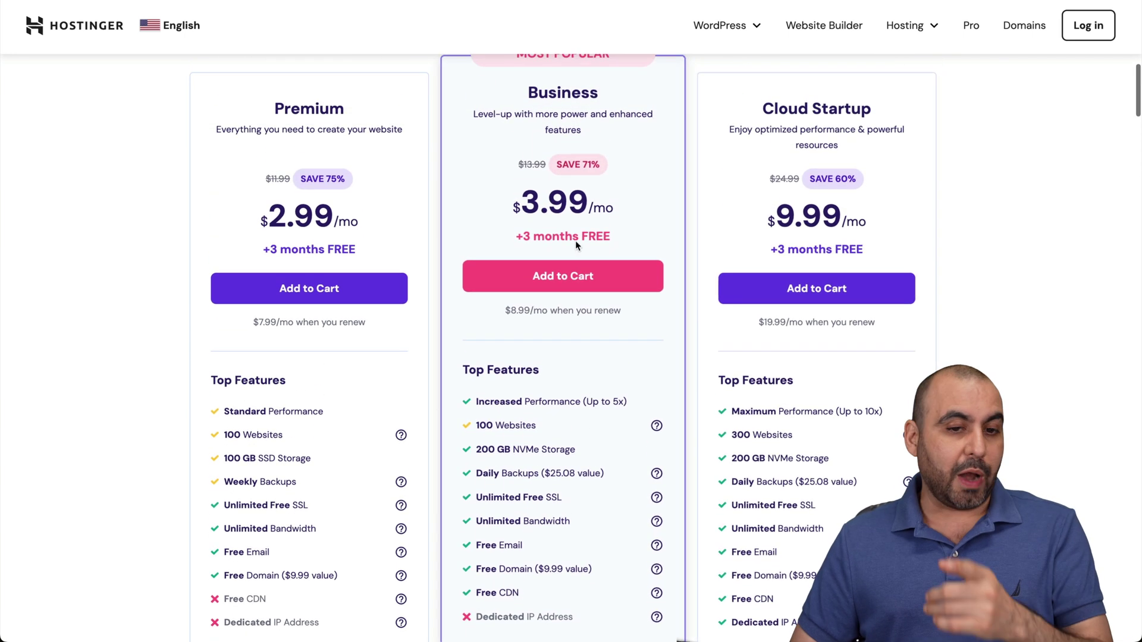
Add the Business Web Hosting plan to the cart and scroll down to the payment section
click(574, 287)
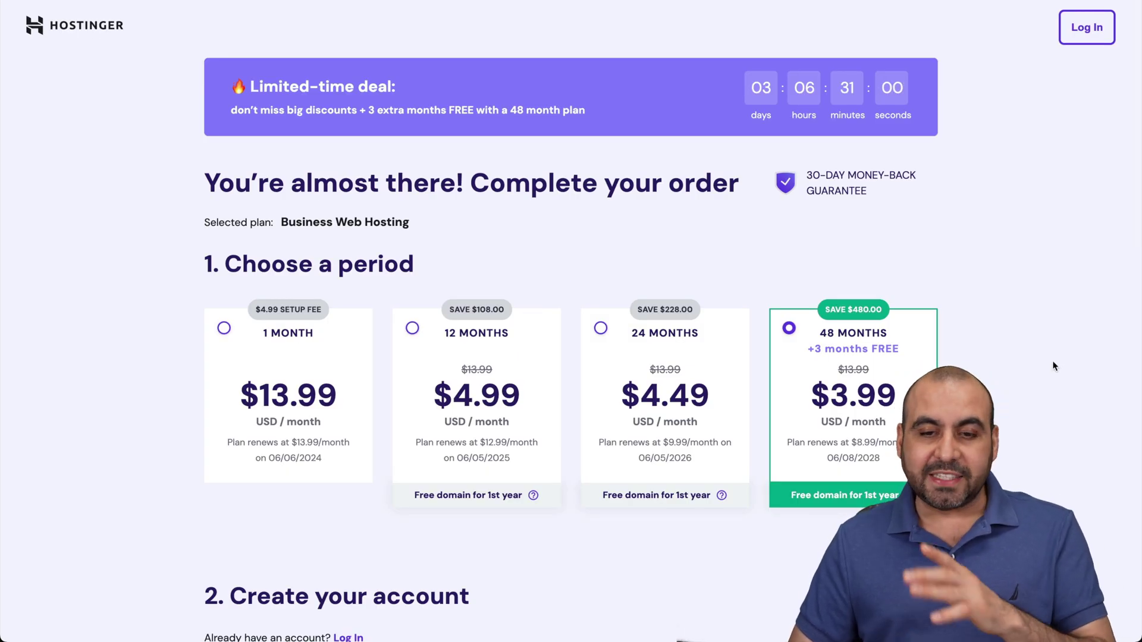
scroll(1053, 365, down, 2)
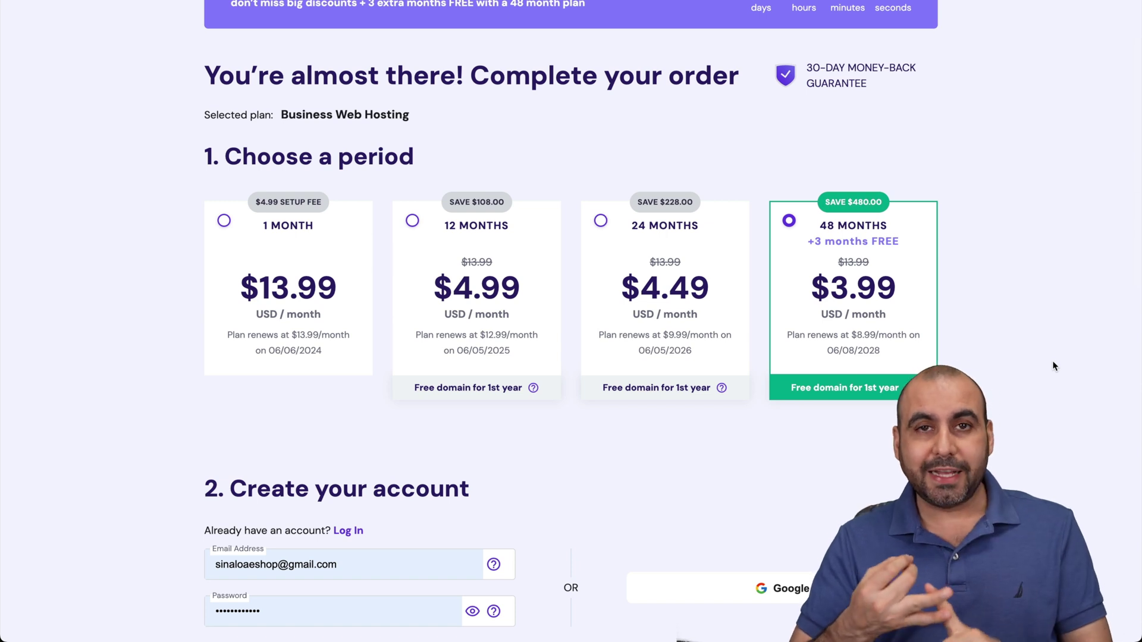
scroll(1052, 361, down, 15)
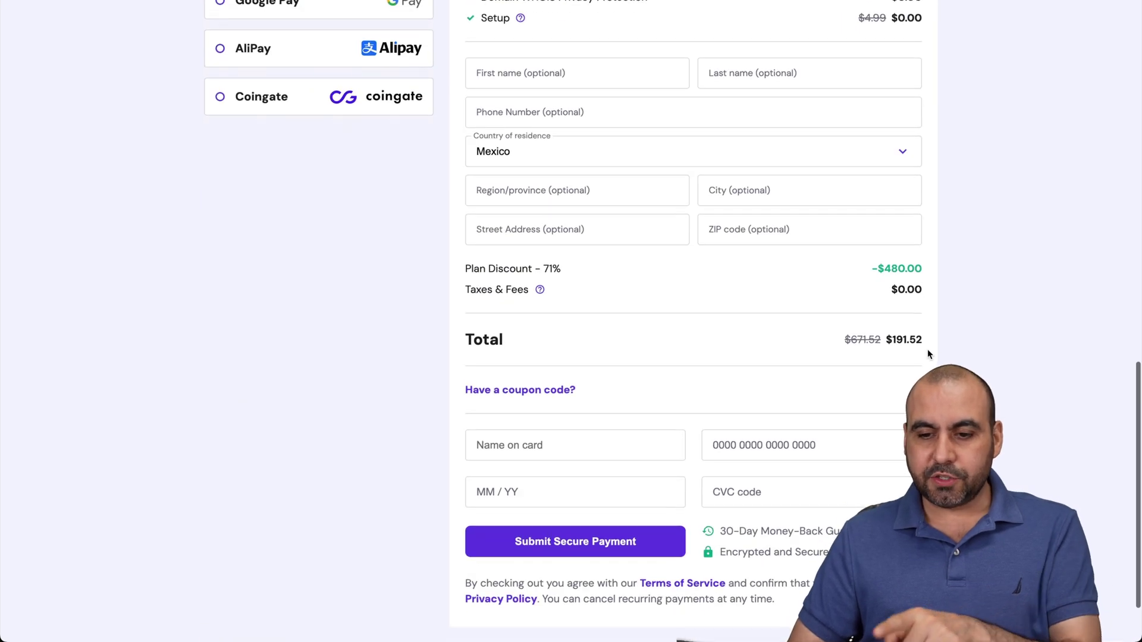
Apply the coupon code SAASMASTER to lower the order total to $172.37
click(535, 391)
text(SAASMASTER)
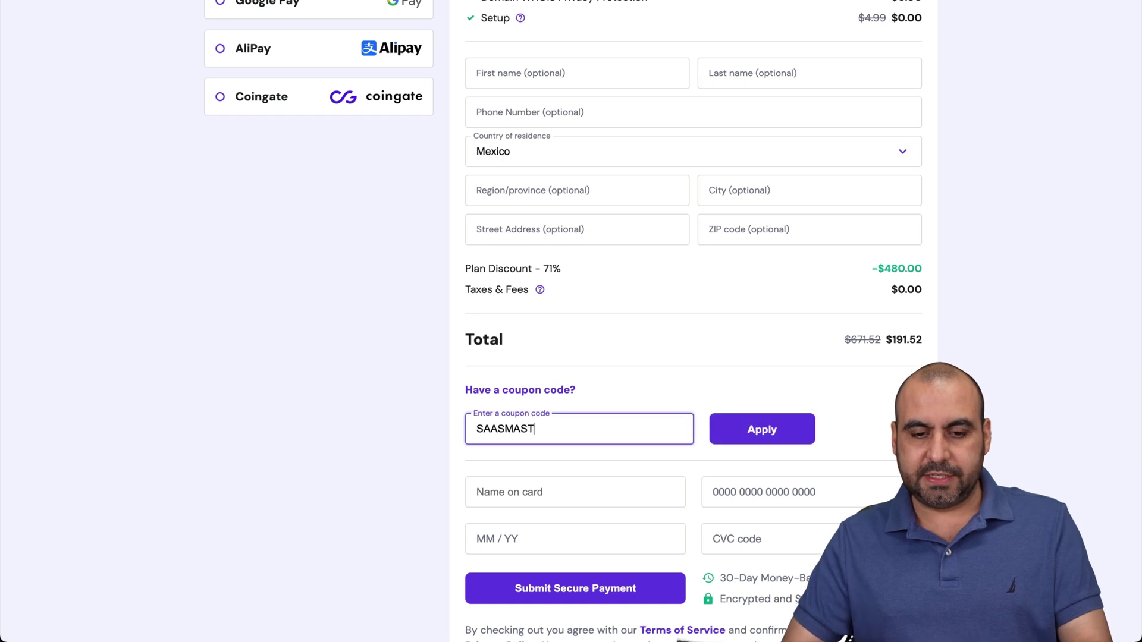
click(778, 429)
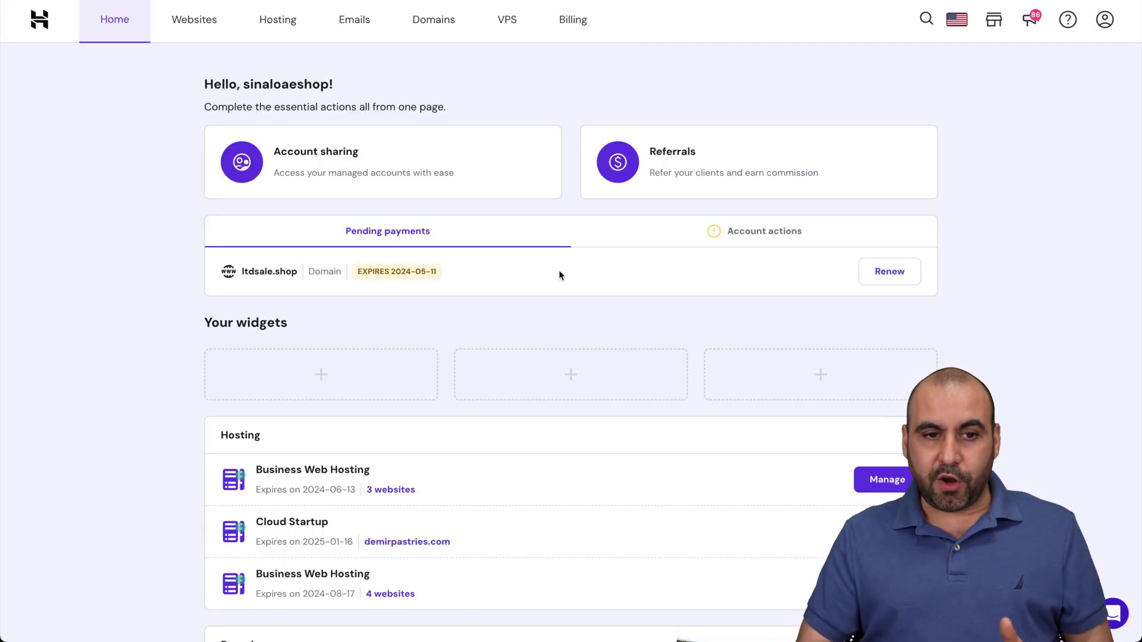
Add a new WordPress website hosted on the Cloud Startup plan for demirpastries.com
click(183, 34)
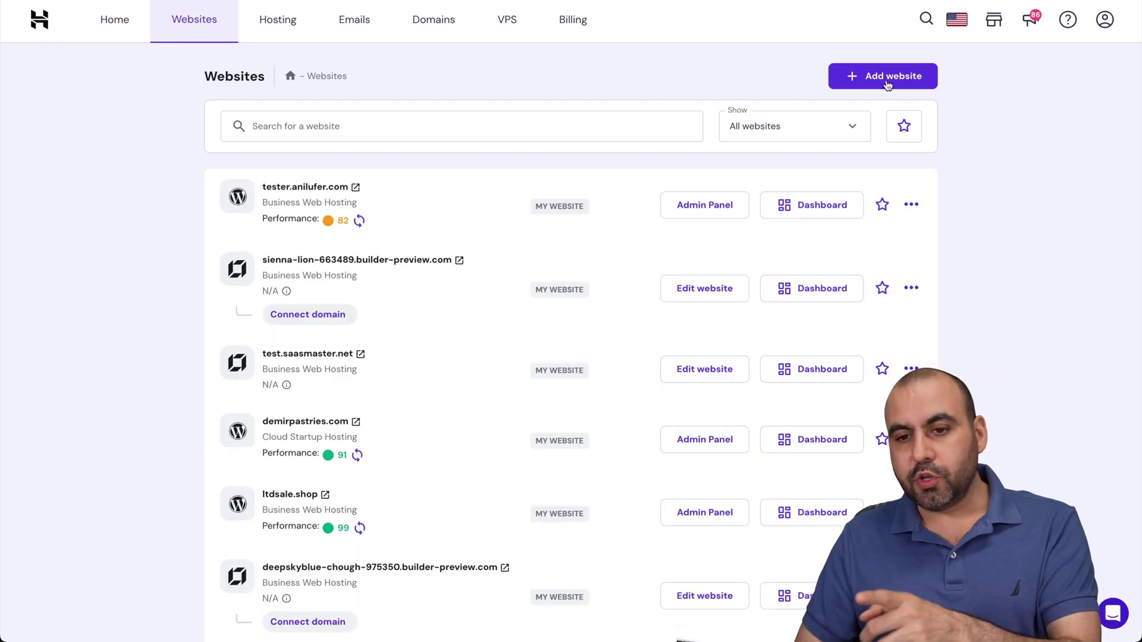
click(880, 78)
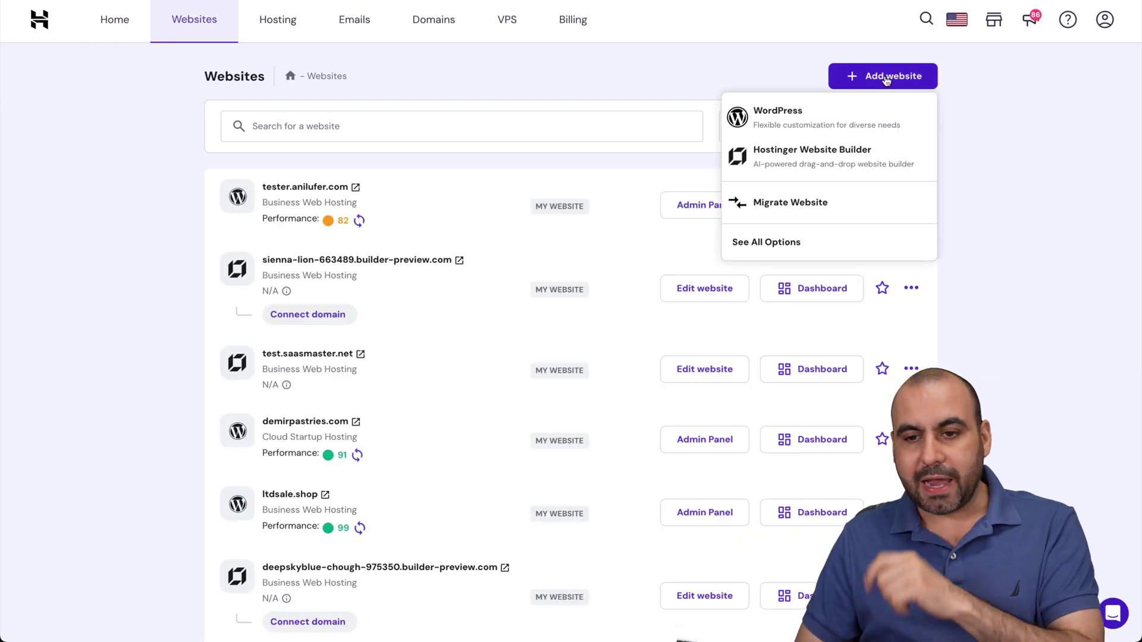
click(850, 128)
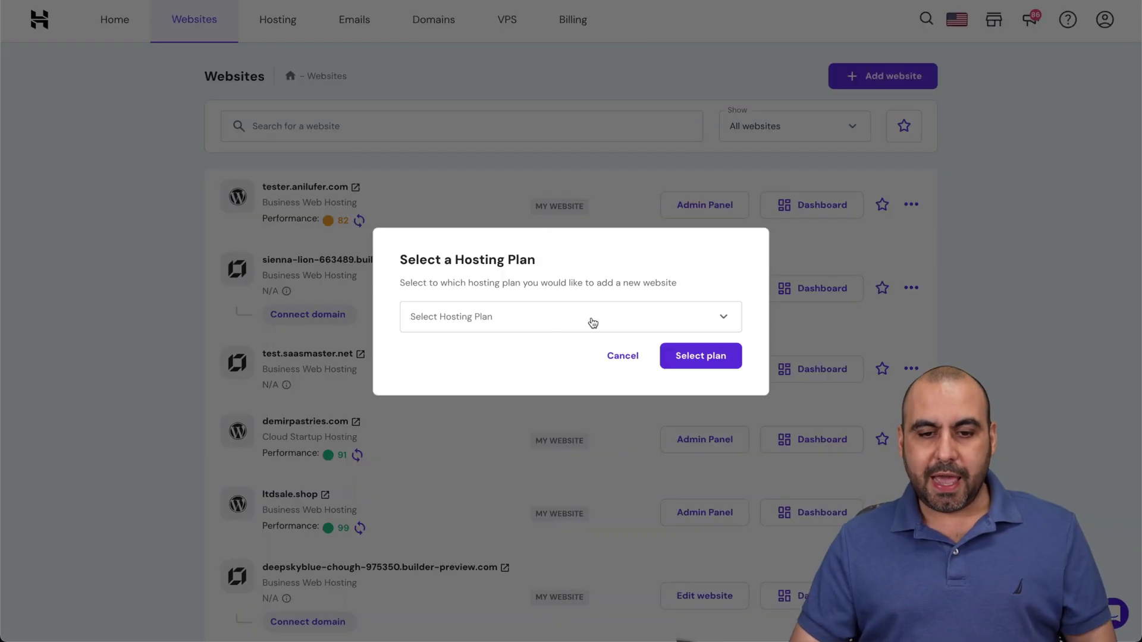
click(577, 321)
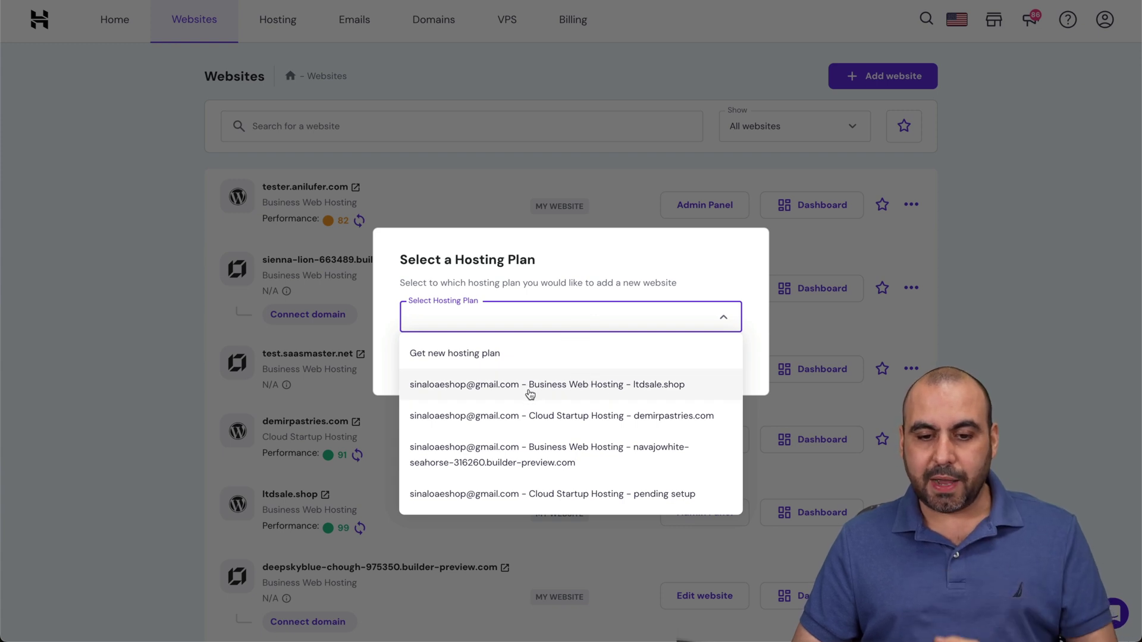
click(551, 416)
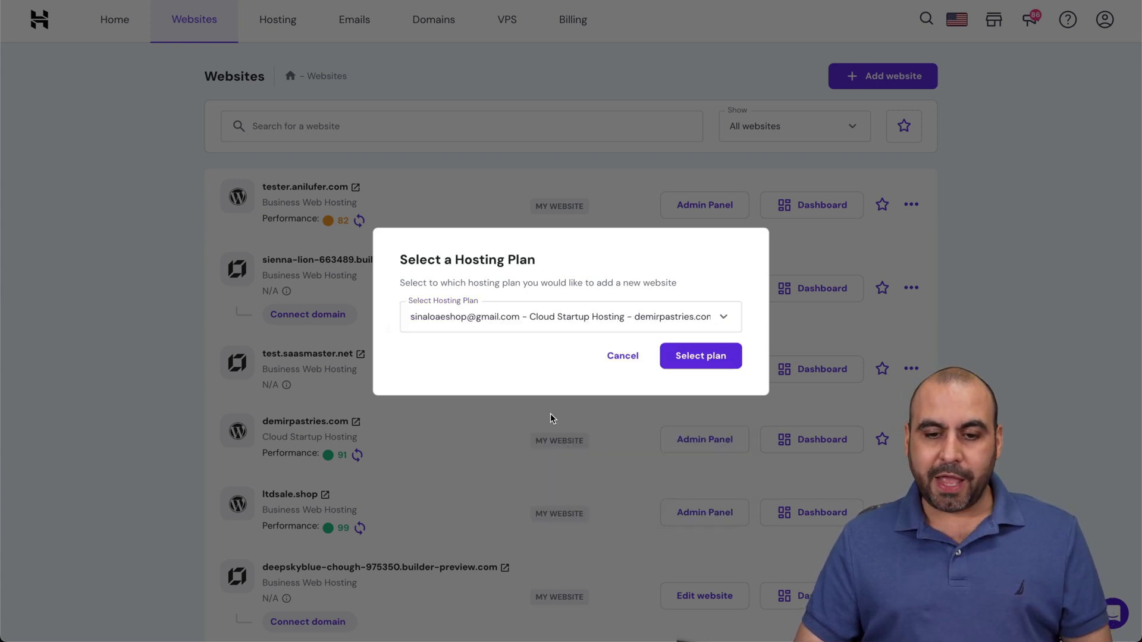
click(679, 360)
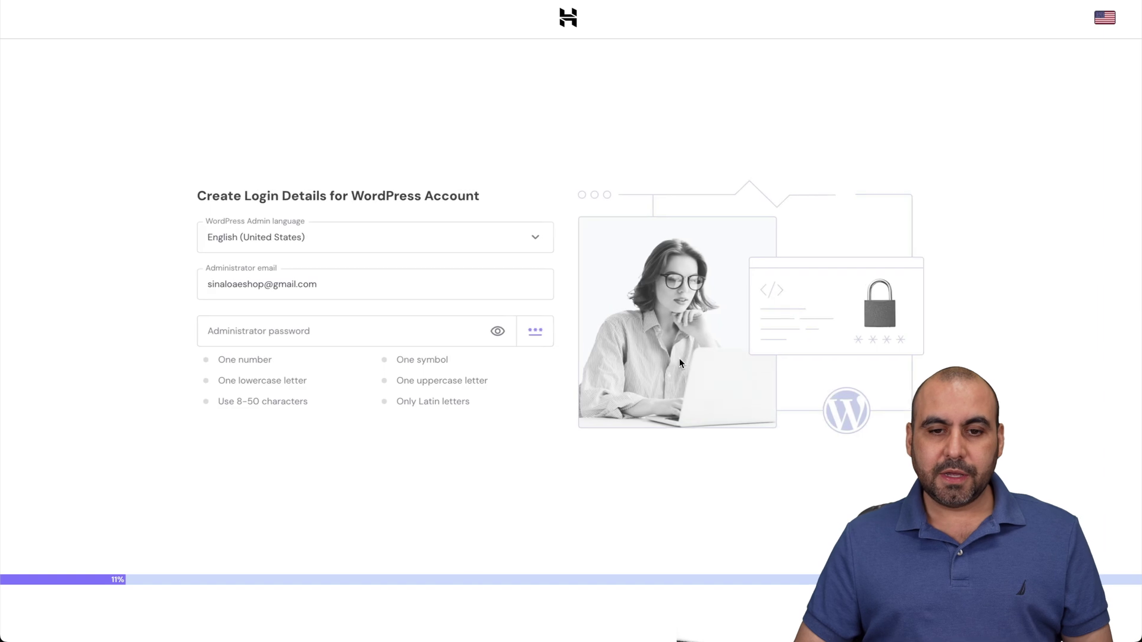
Fill the WordPress admin password from saved passwords and set the website type to Online store
click(261, 327)
click(469, 447)
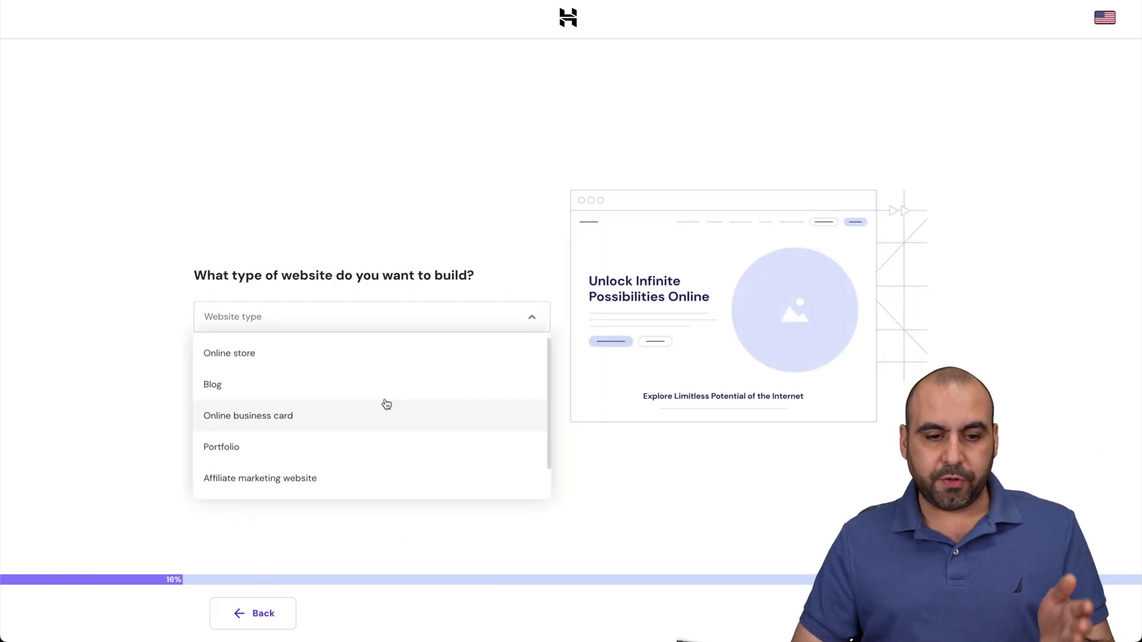
click(339, 357)
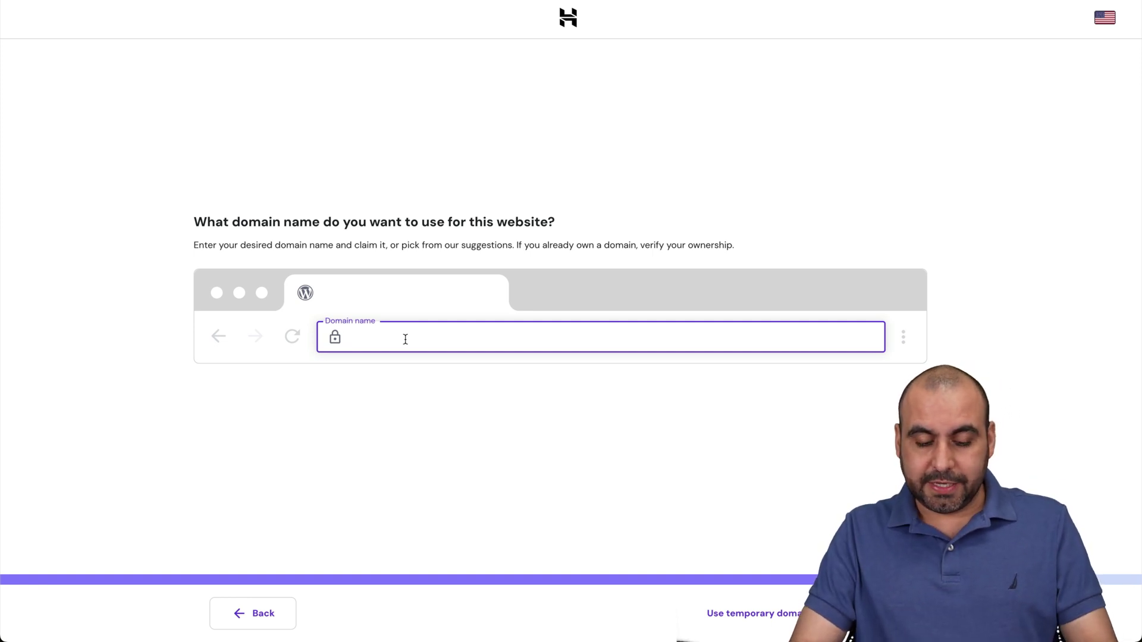
Use the already-registered new.anilufer.com as the domain, confirm ownership, and let WordPress install
text(.)
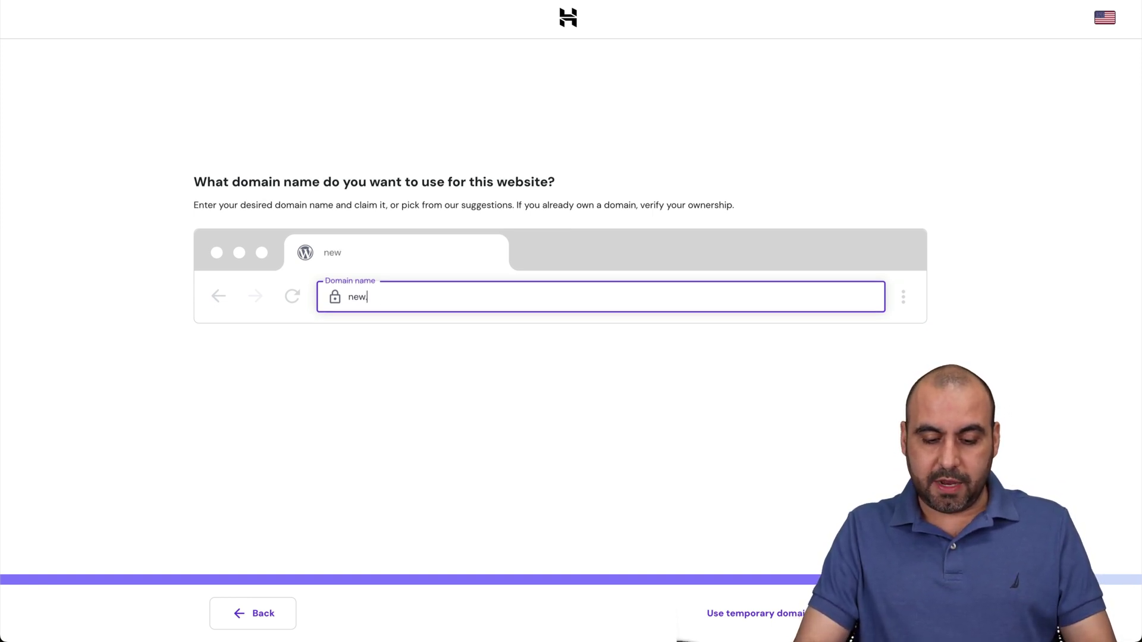
text(anilufer.com)
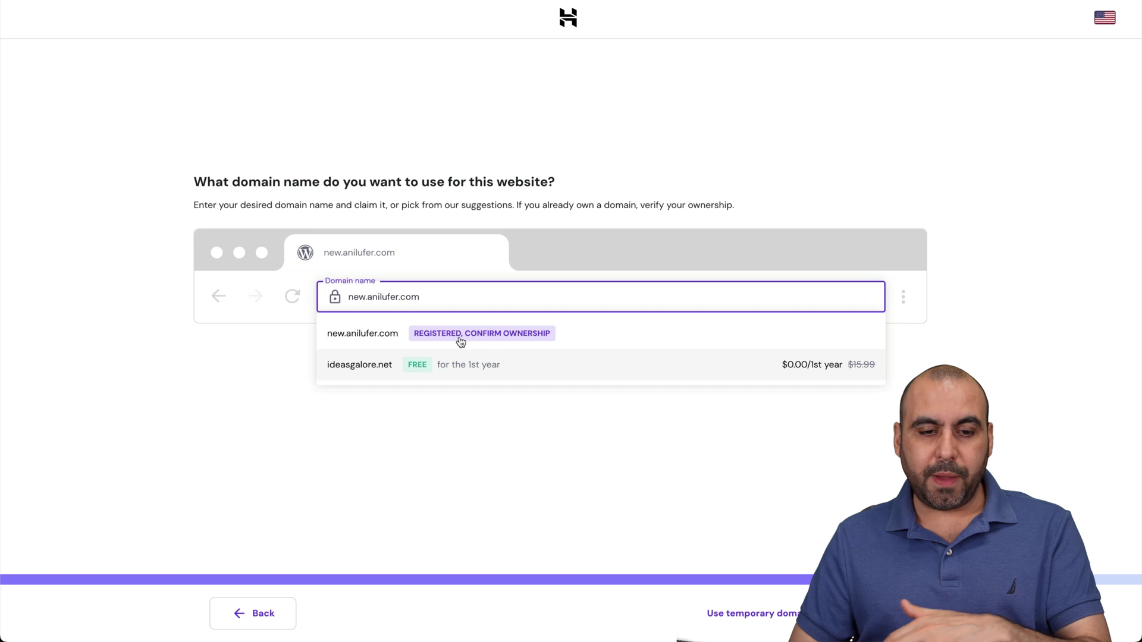
click(569, 335)
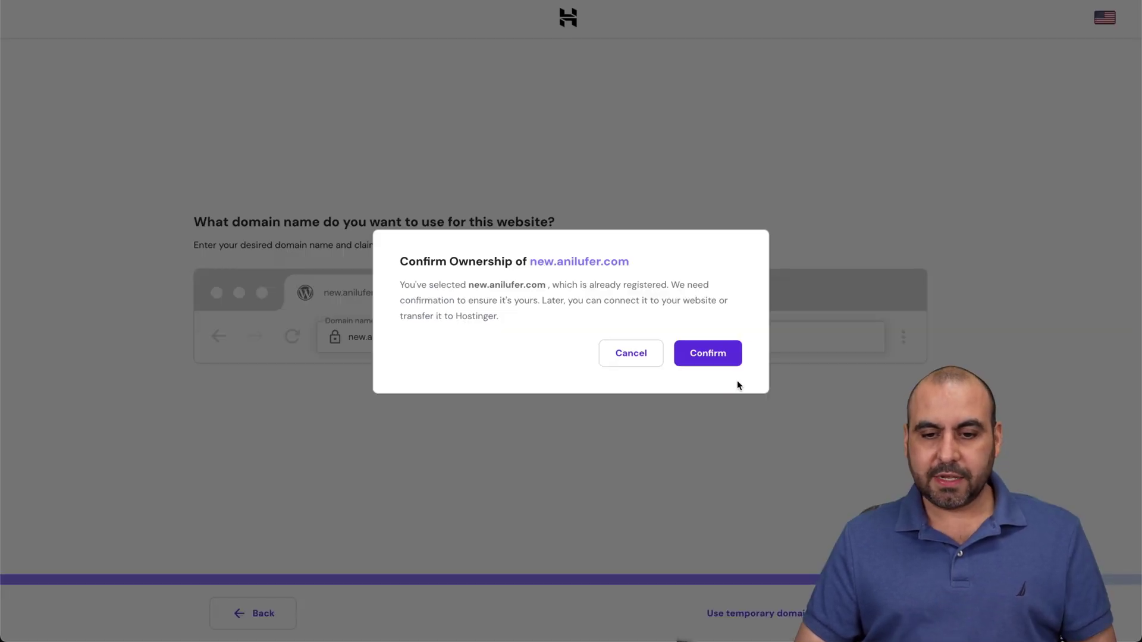
click(699, 354)
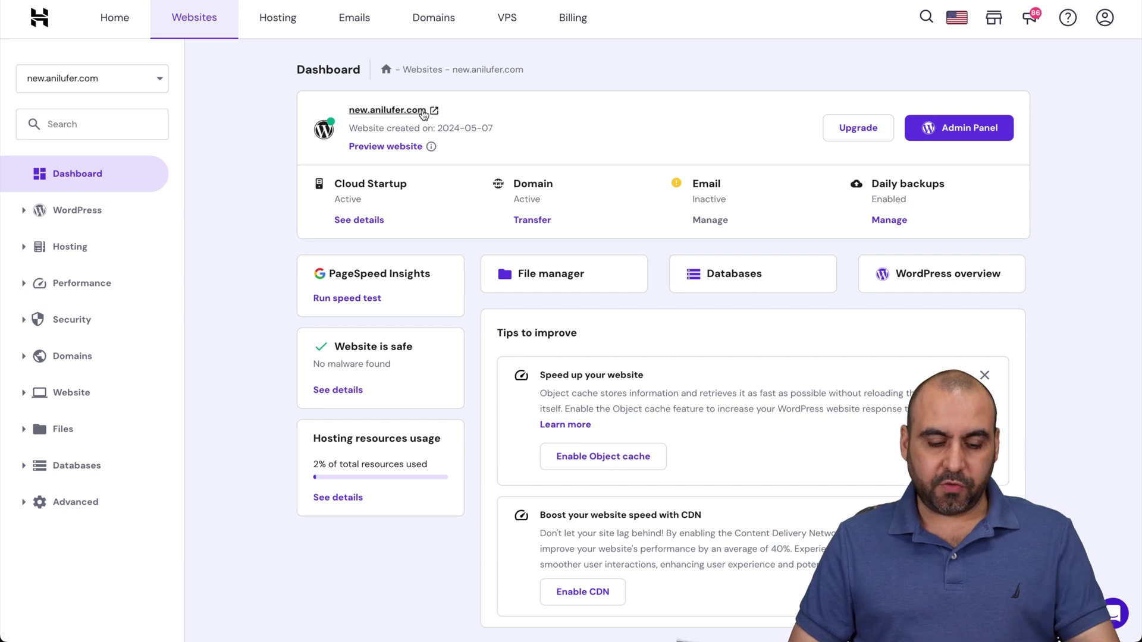
Copy the website IP address 156.67.76.195 from the Cloud Startup plan details
click(413, 112)
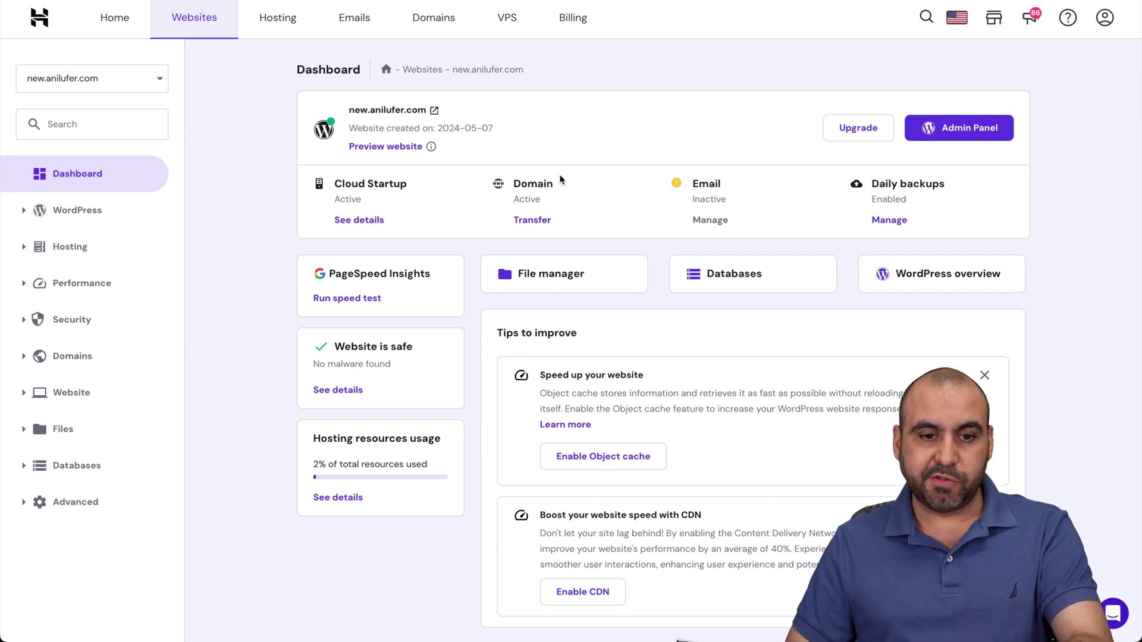
click(358, 221)
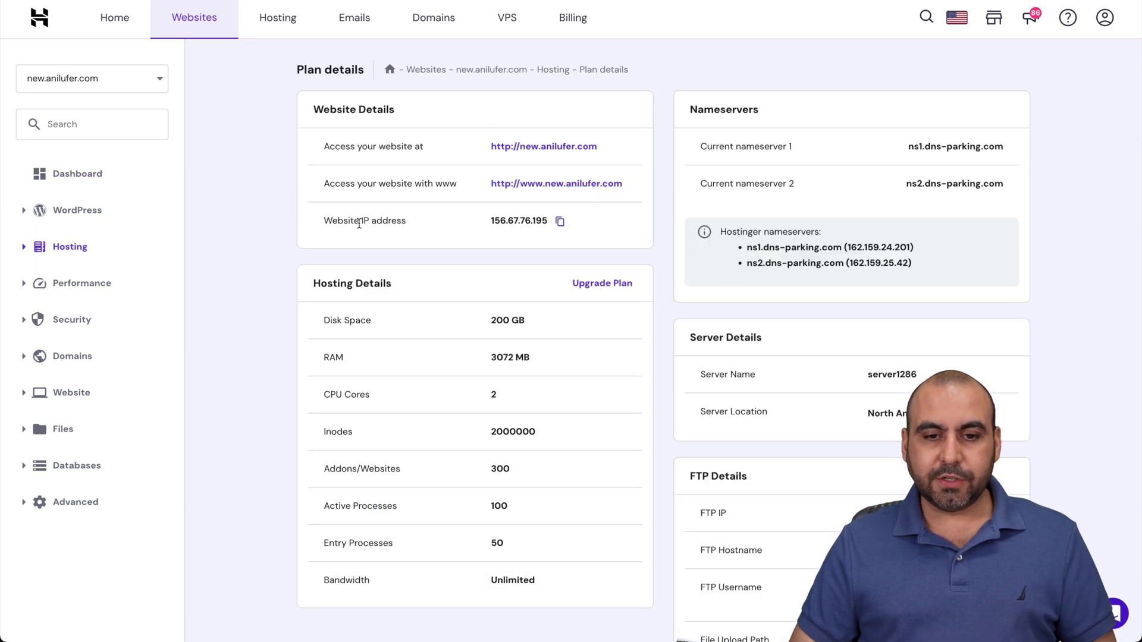
click(559, 223)
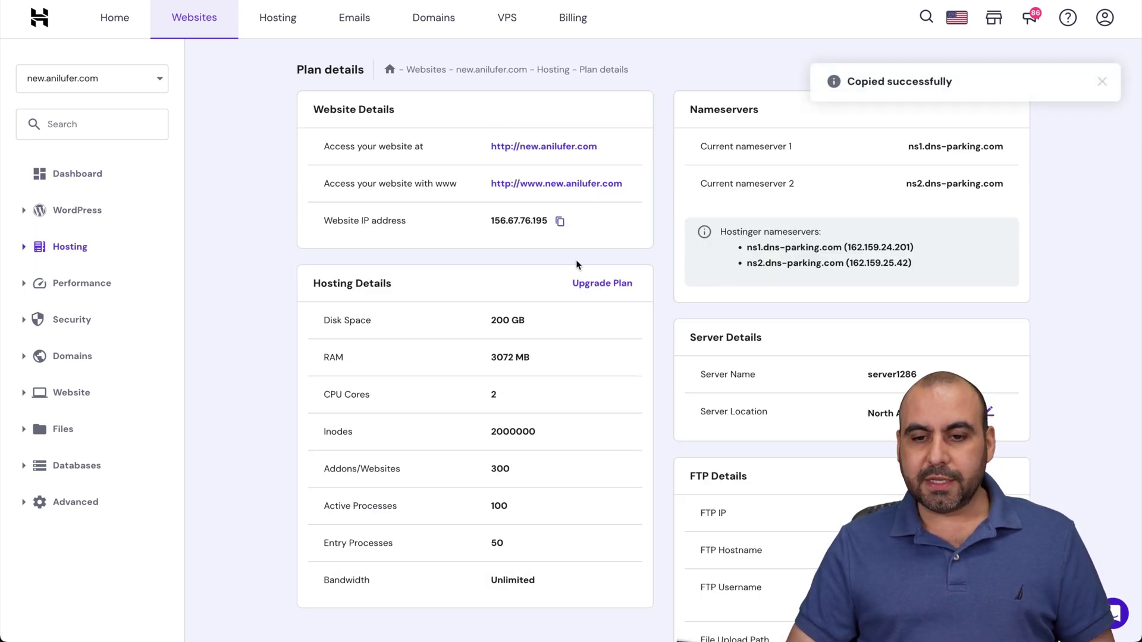
scroll(576, 259, left, 5)
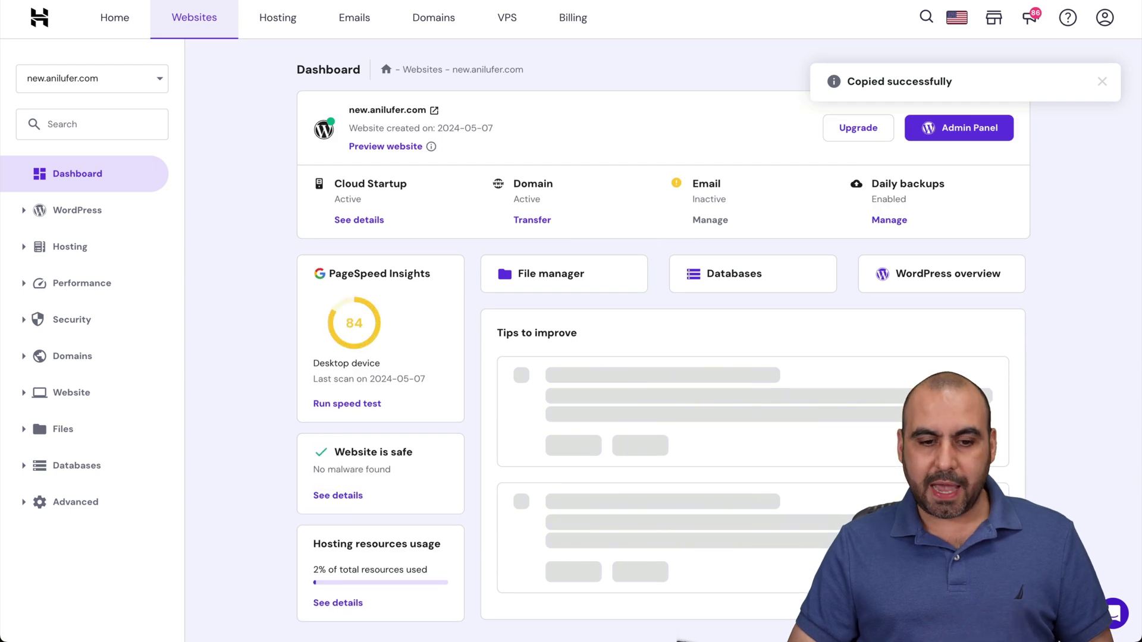
click(1000, 6)
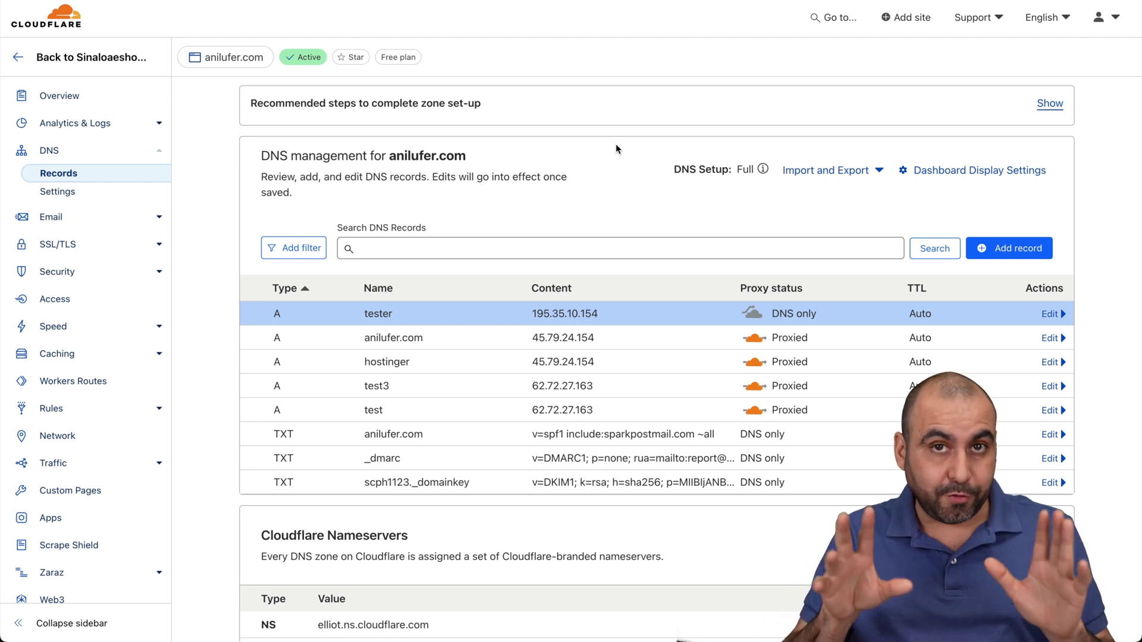
Add a DNS-only A record named 'new' pointing to the pasted IP 156.67.76.195
click(997, 260)
click(426, 330)
text(new)
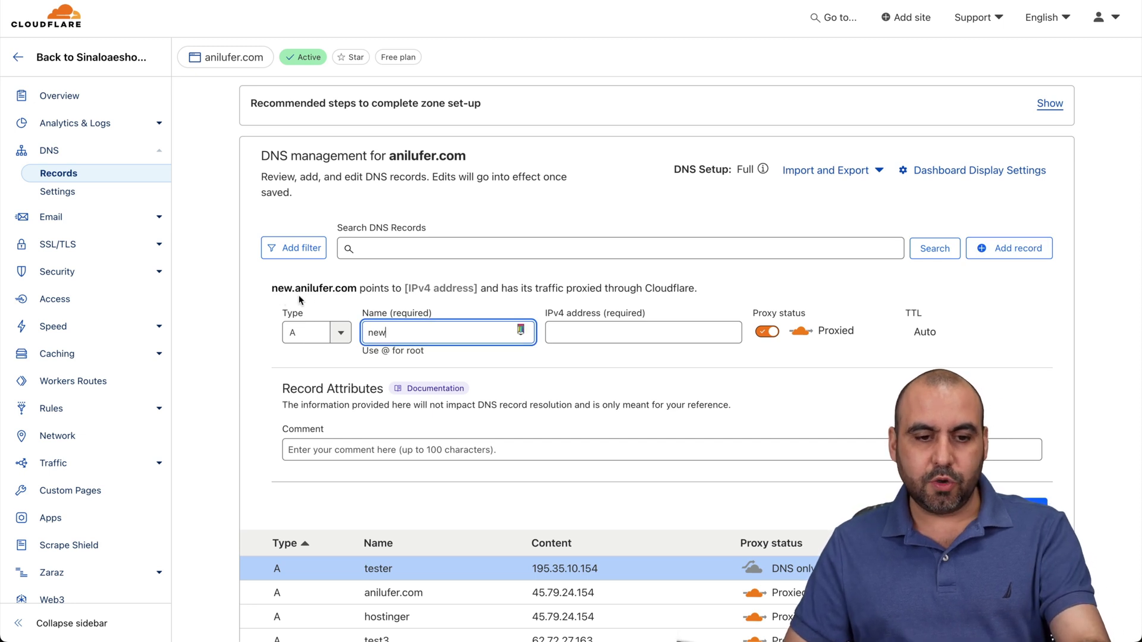
click(597, 338)
key(ctrl+v)
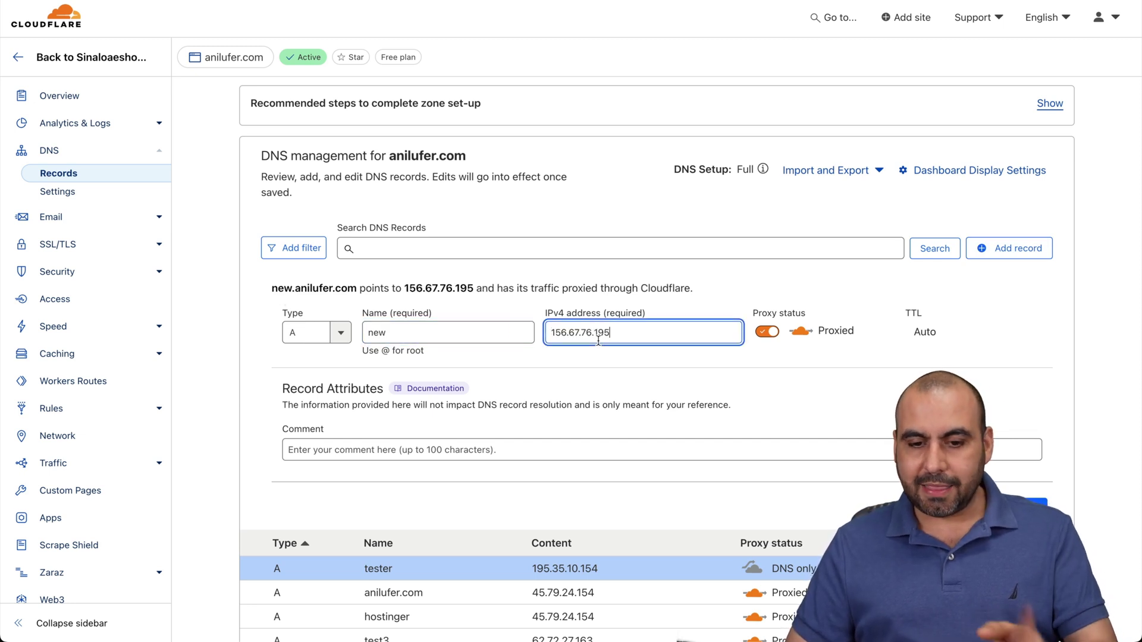
click(766, 332)
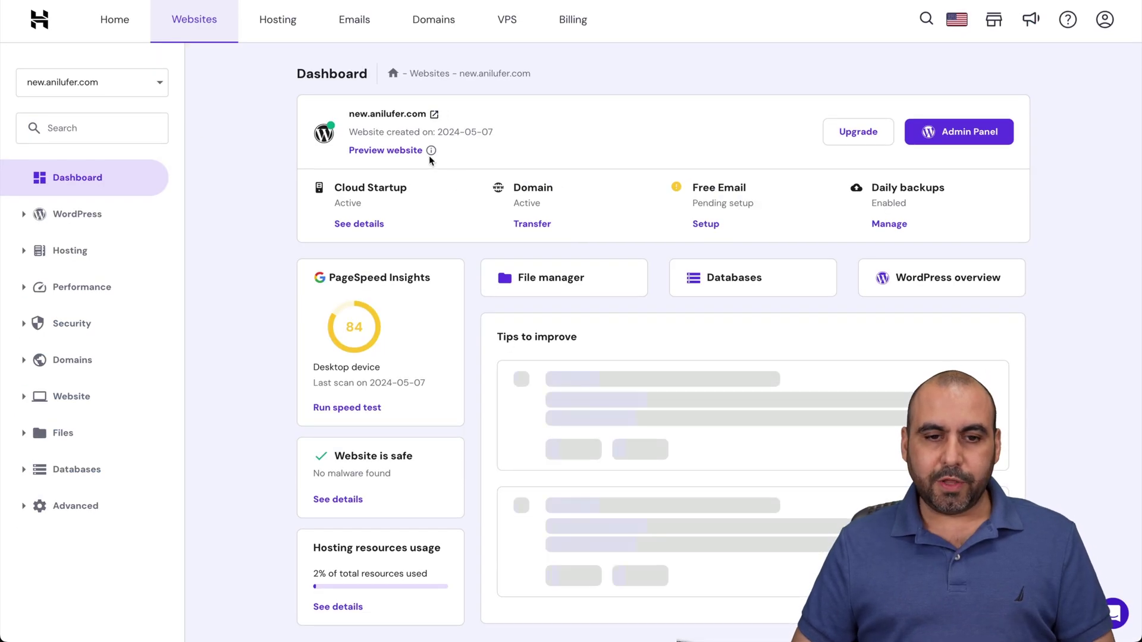
Preview new.anilufer.com and scroll through the DNK shop homepage to confirm it loads
click(434, 116)
scroll(541, 313, down, 10)
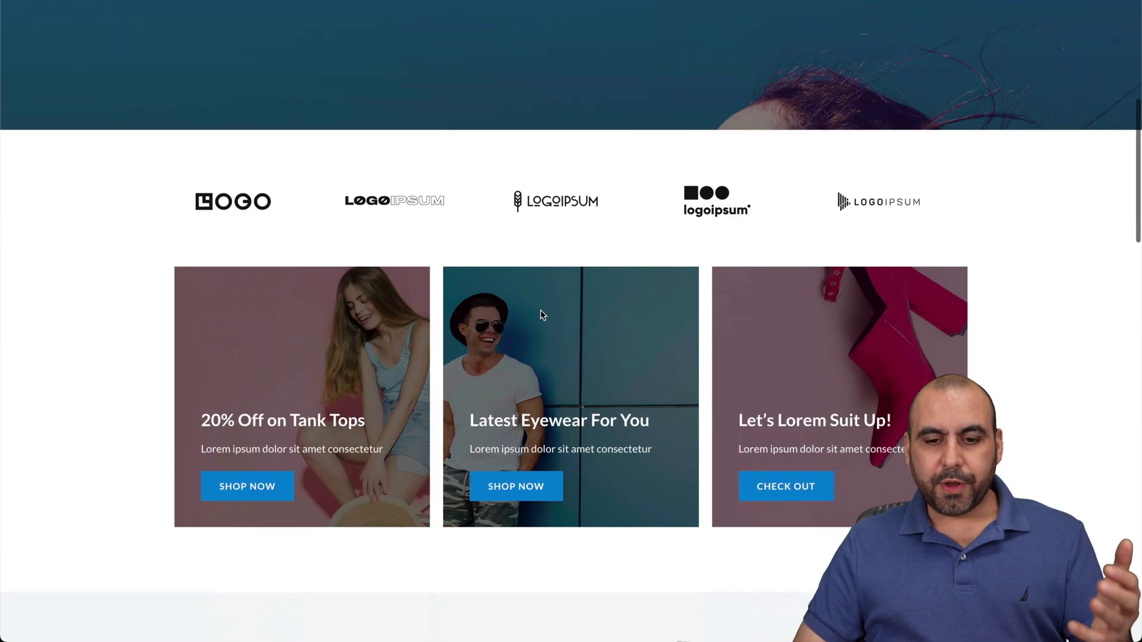
scroll(540, 314, up, 20)
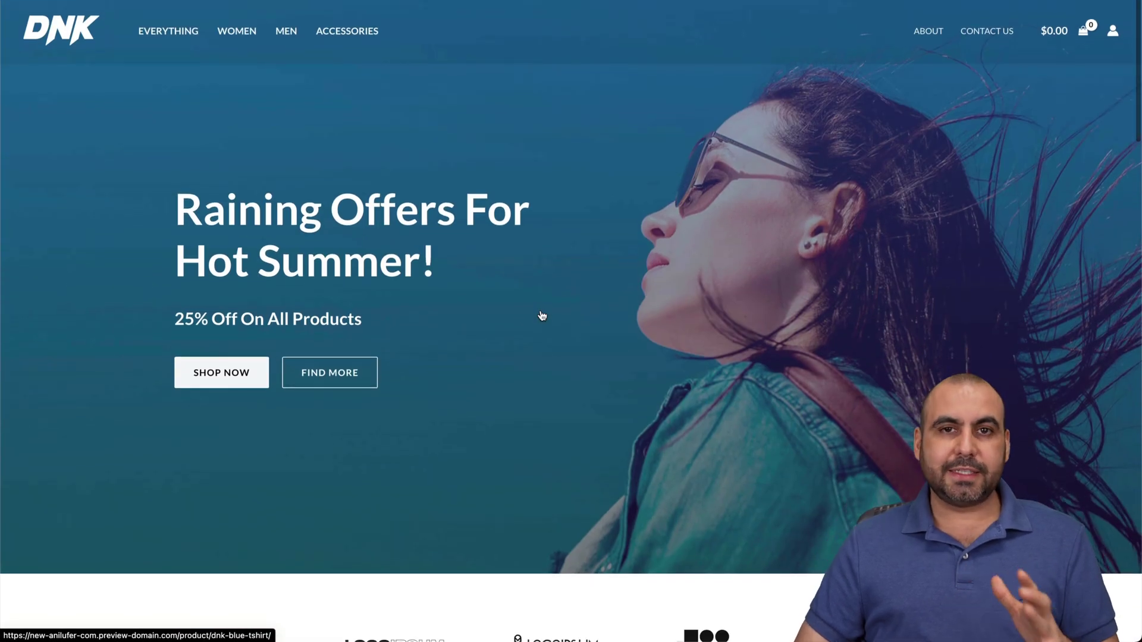